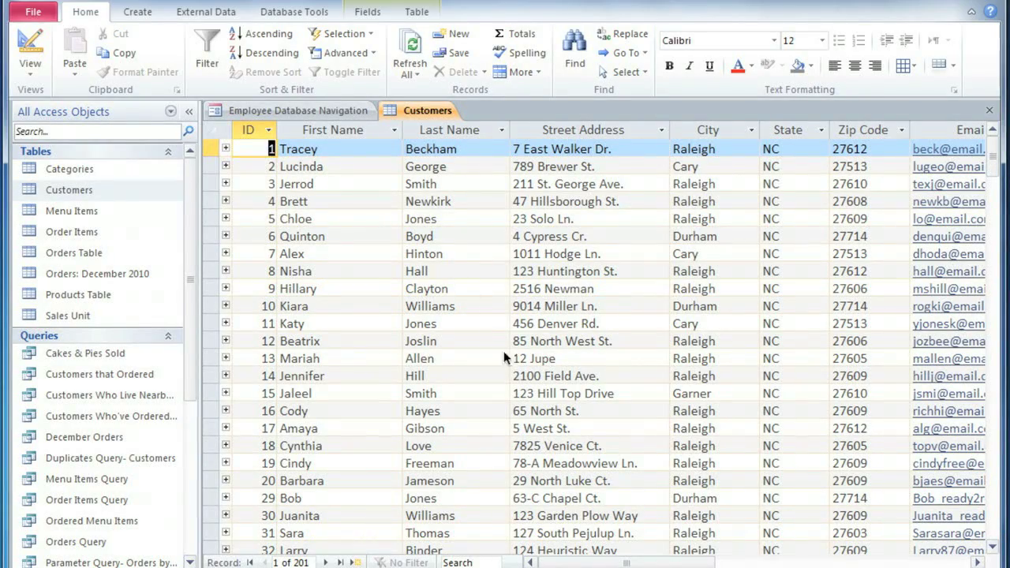
# Step: Scroll to the end of the Customers datasheet and bring up the new-field data type list after Other Notes
pyautogui.moveTo(586, 564); pyautogui.dragTo(743, 563)
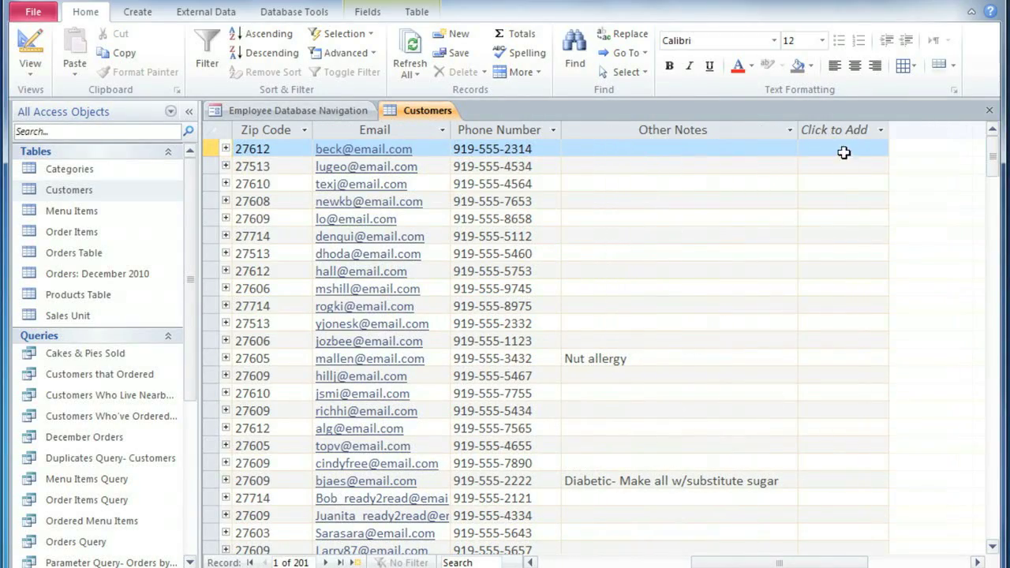
pyautogui.click(846, 136)
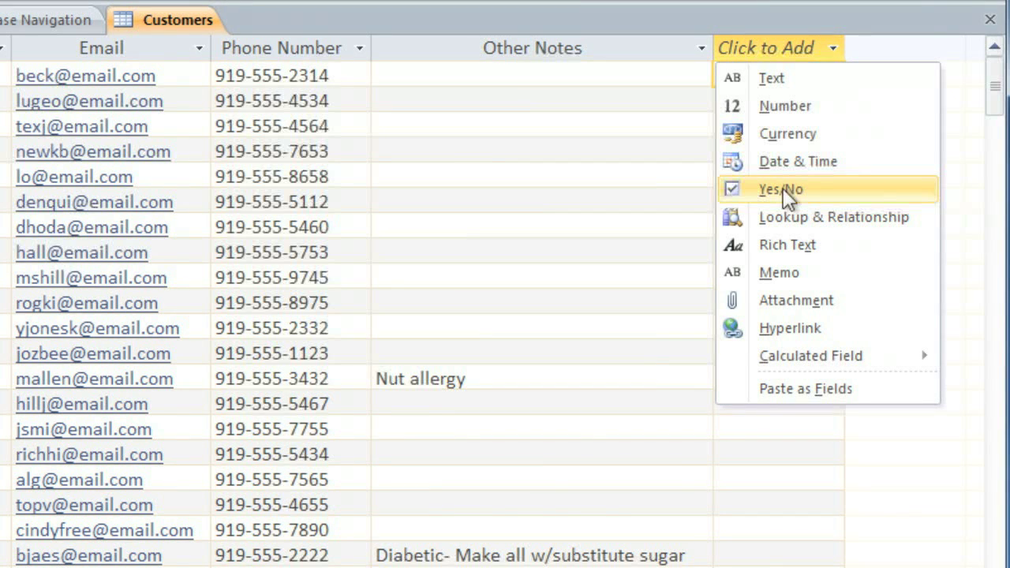
# Step: Add a Yes/No field named 'Add to Mailing List?' and widen its column to show the name
pyautogui.click(781, 189)
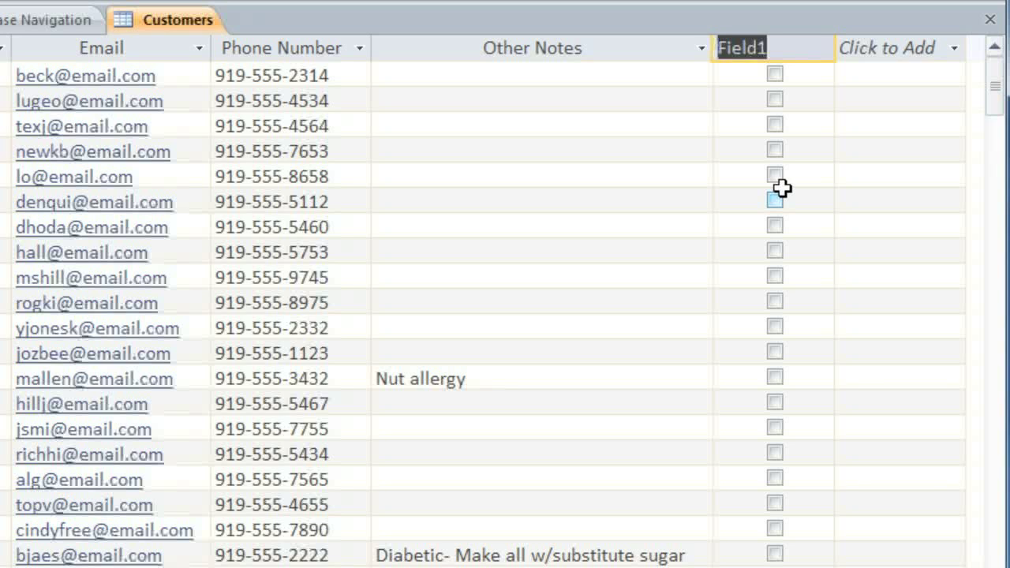
pyautogui.write('Add to Ma')
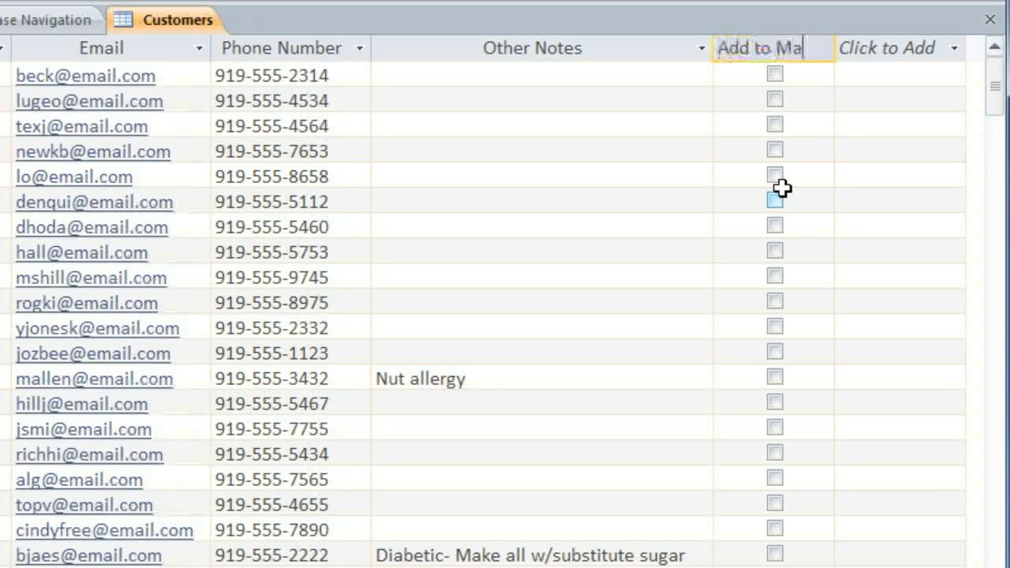
pyautogui.write('iling List?')
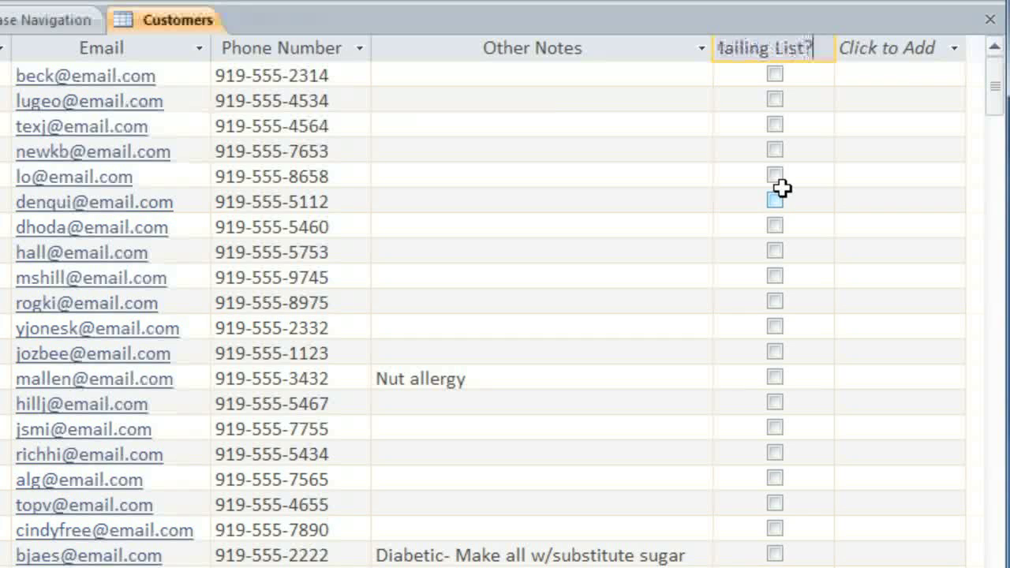
pyautogui.press('Return')
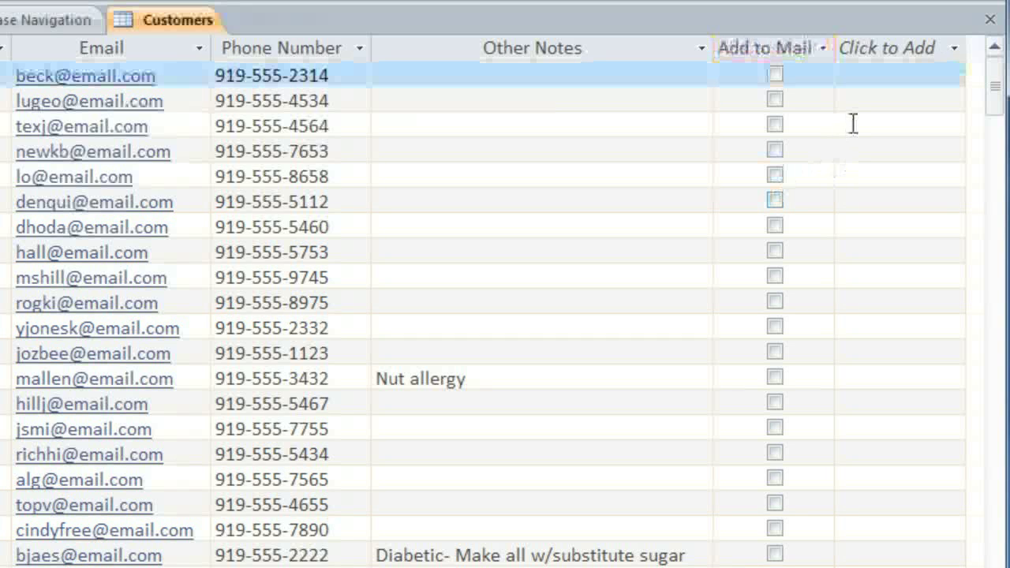
pyautogui.moveTo(834, 48); pyautogui.dragTo(949, 48)
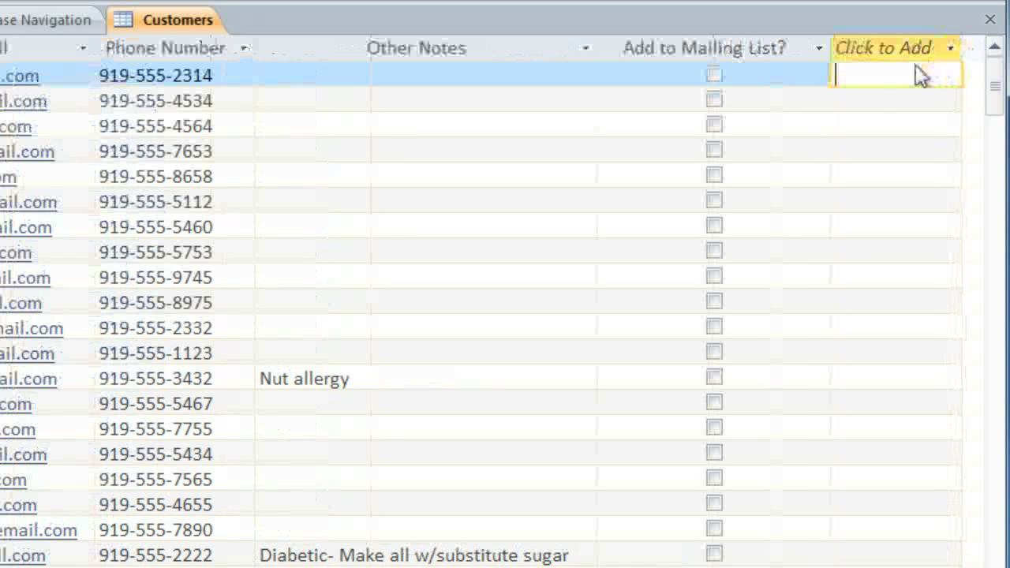
# Step: Tick Add to Mailing List? for three customers and move the column beside Email
pyautogui.click(714, 125)
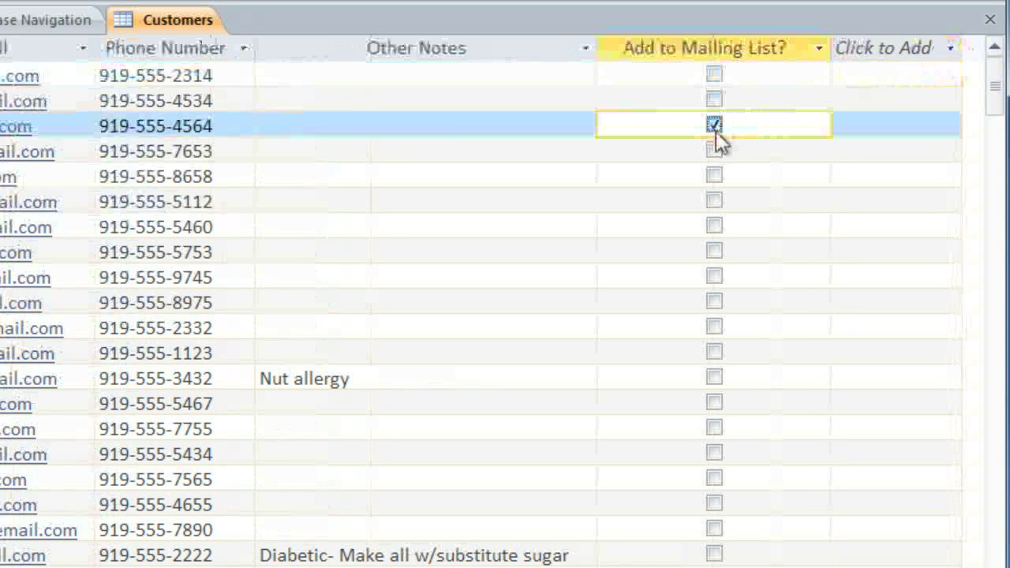
pyautogui.click(714, 175)
pyautogui.click(714, 201)
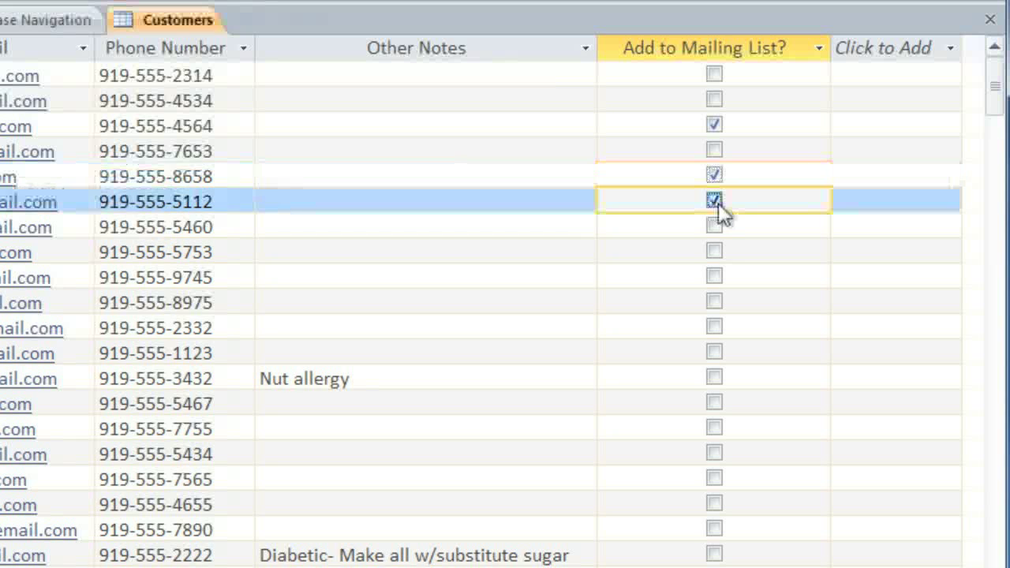
pyautogui.click(673, 48)
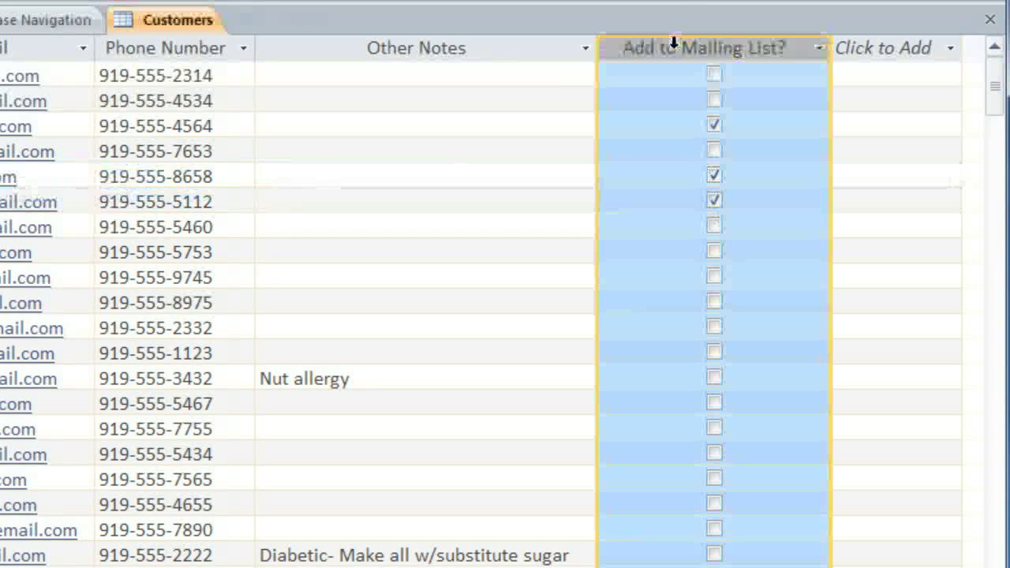
pyautogui.moveTo(676, 45)
pyautogui.mouseDown()
pyautogui.moveTo(387, 59)
pyautogui.moveTo(190, 46)
pyautogui.mouseUp()
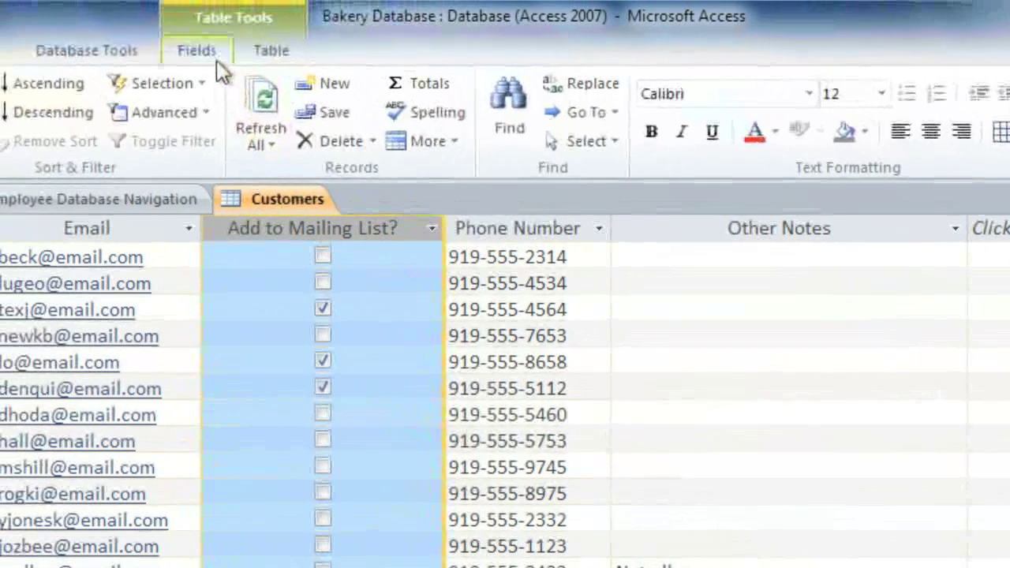
# Step: Change the Add to Mailing List? field's data type to Text
pyautogui.click(191, 37)
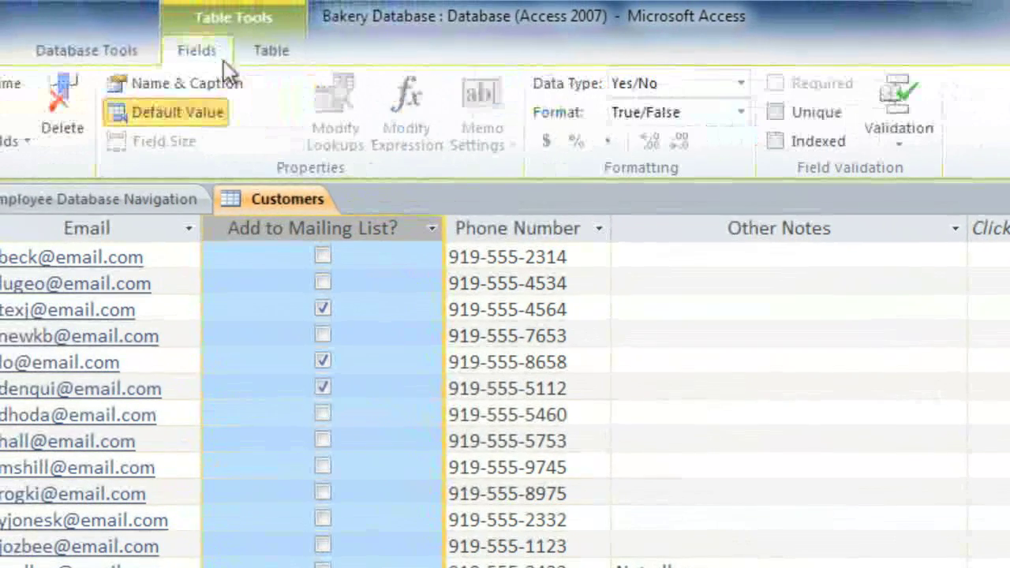
pyautogui.click(741, 83)
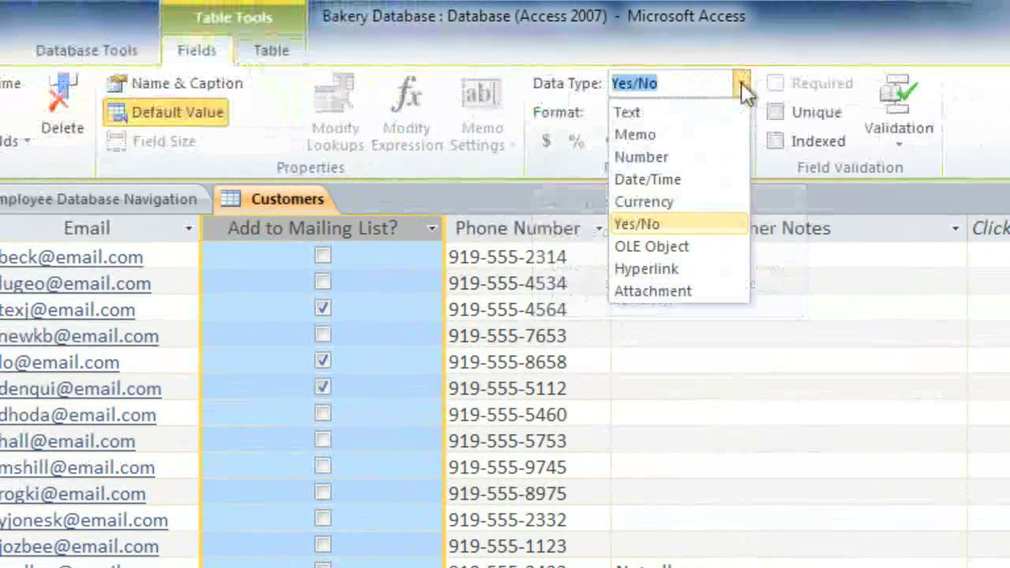
pyautogui.click(697, 112)
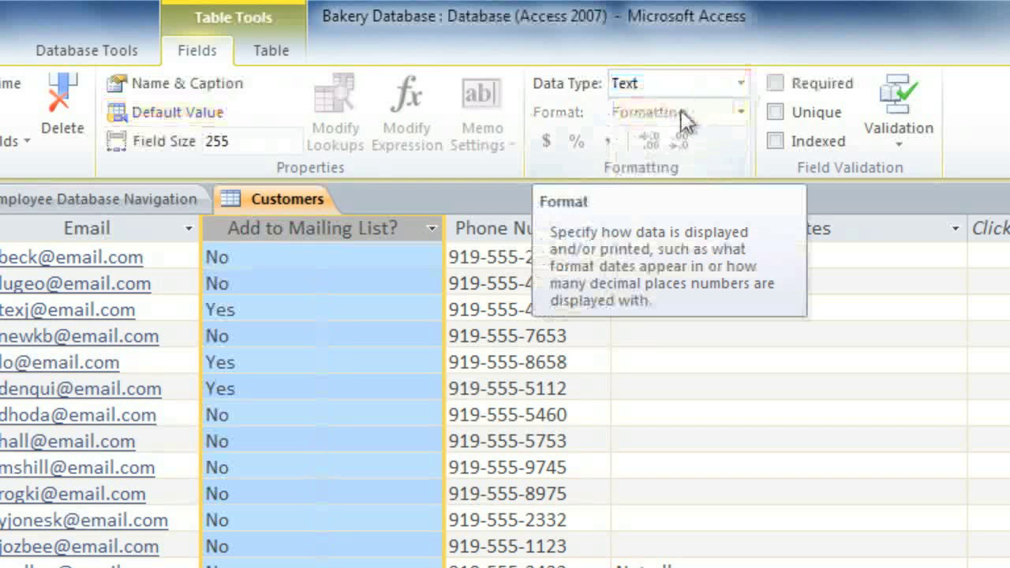
# Step: Expand the Yes entries to 'Yes - weekly newsletter' and 'Yes - special events only', copying one down a row
pyautogui.click(368, 304)
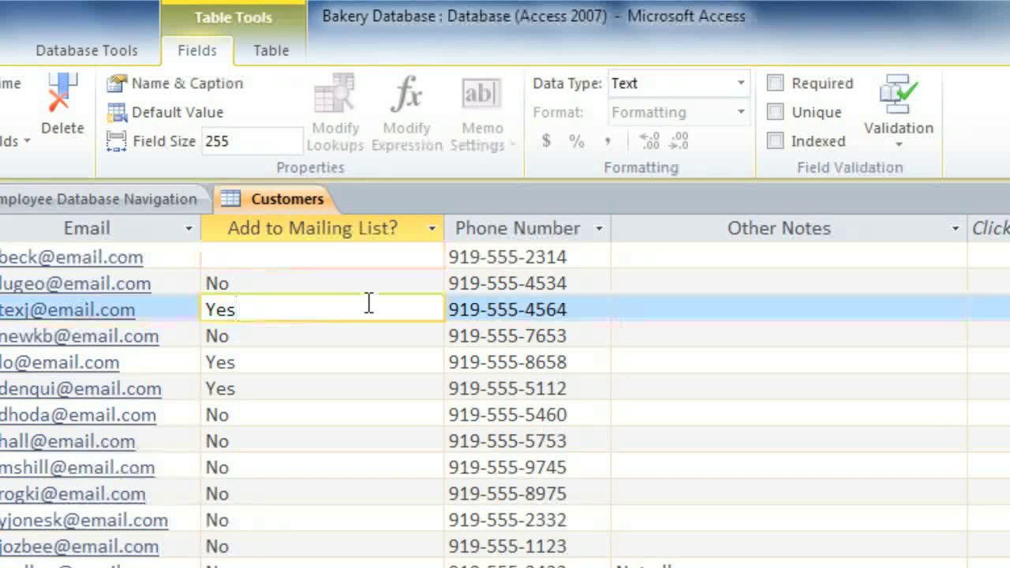
pyautogui.write(' - weekly n')
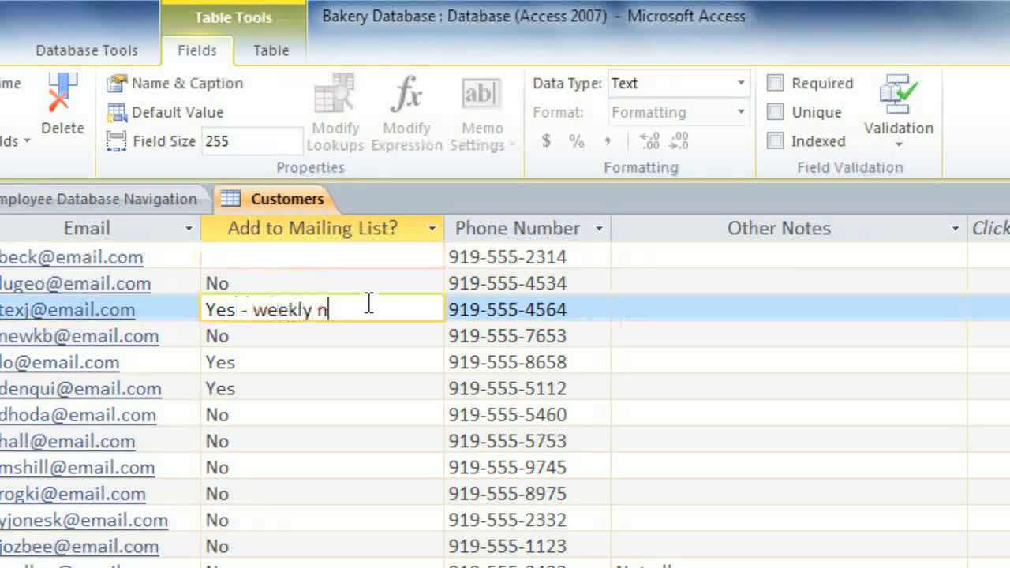
pyautogui.write('ewsletter')
pyautogui.click(360, 362)
pyautogui.write('-')
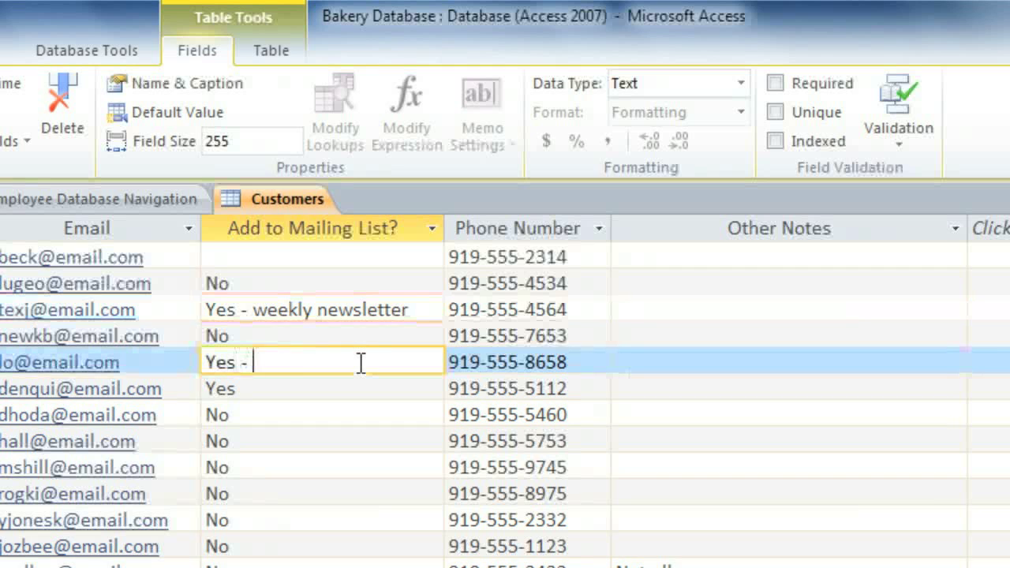
pyautogui.write(' special events only')
pyautogui.press('Down')
pyautogui.hotkey('ctrl', "'")
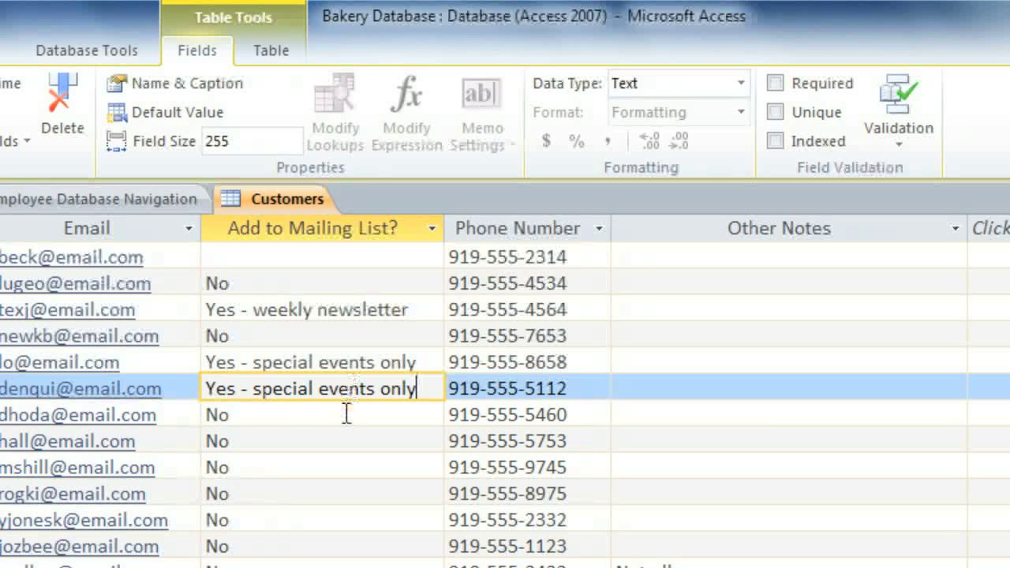
pyautogui.click(345, 416)
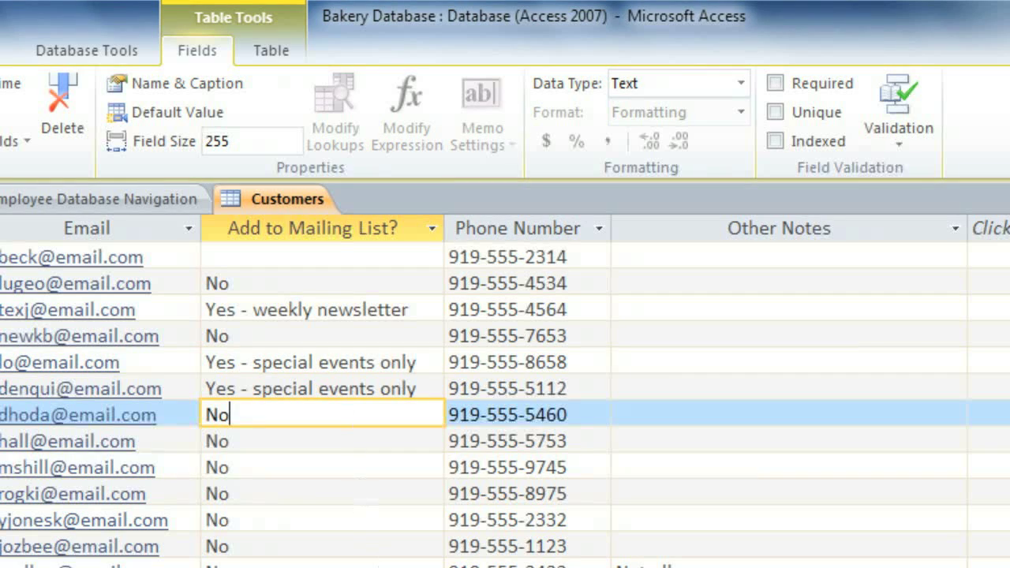
pyautogui.hscroll(-3, 505, 394)
# Step: Change the State field size from 255 to 2 and accept the data-loss warning
pyautogui.hscroll(-2, 505, 395)
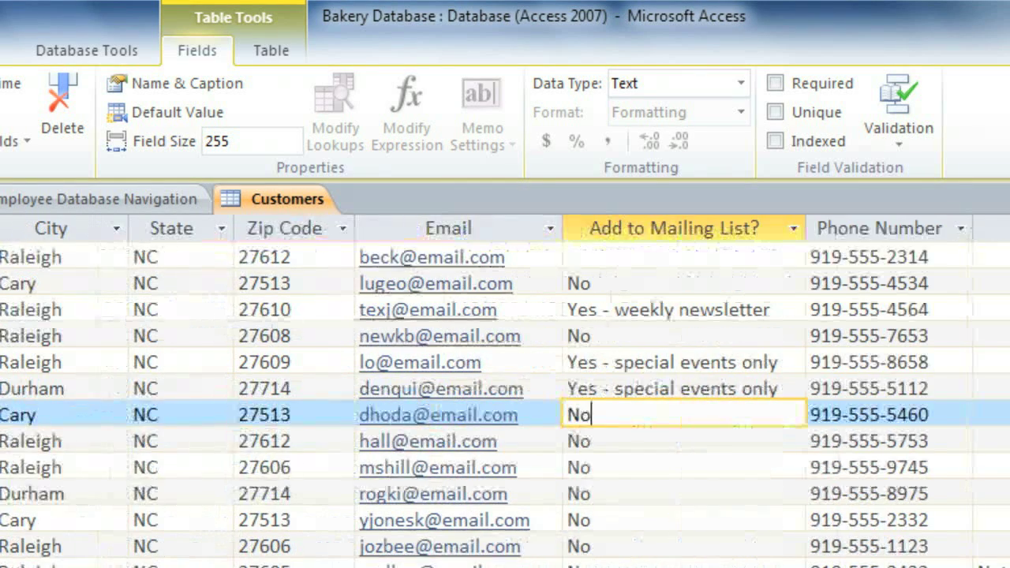
pyautogui.hscroll(-3, 505, 395)
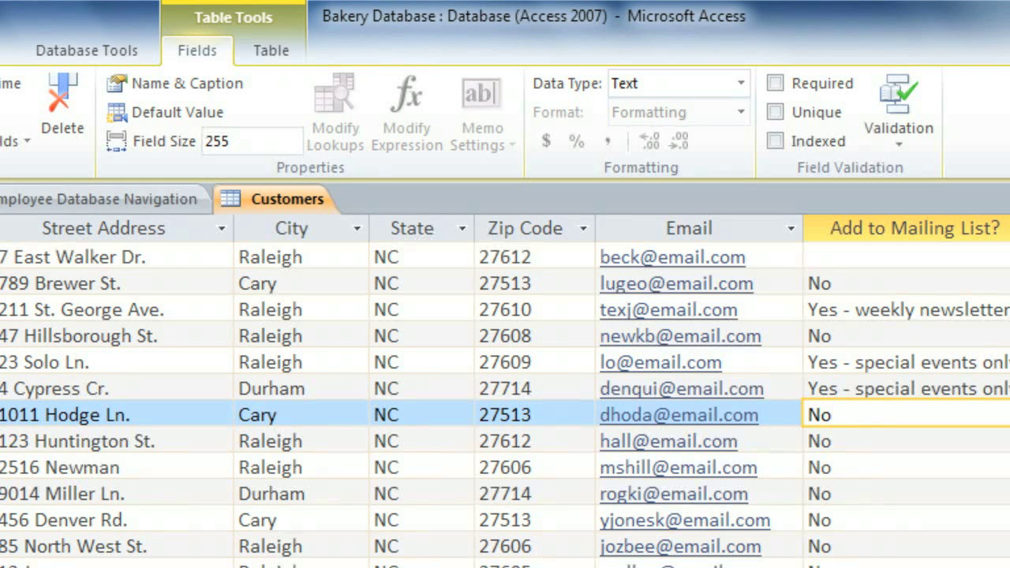
pyautogui.click(442, 230)
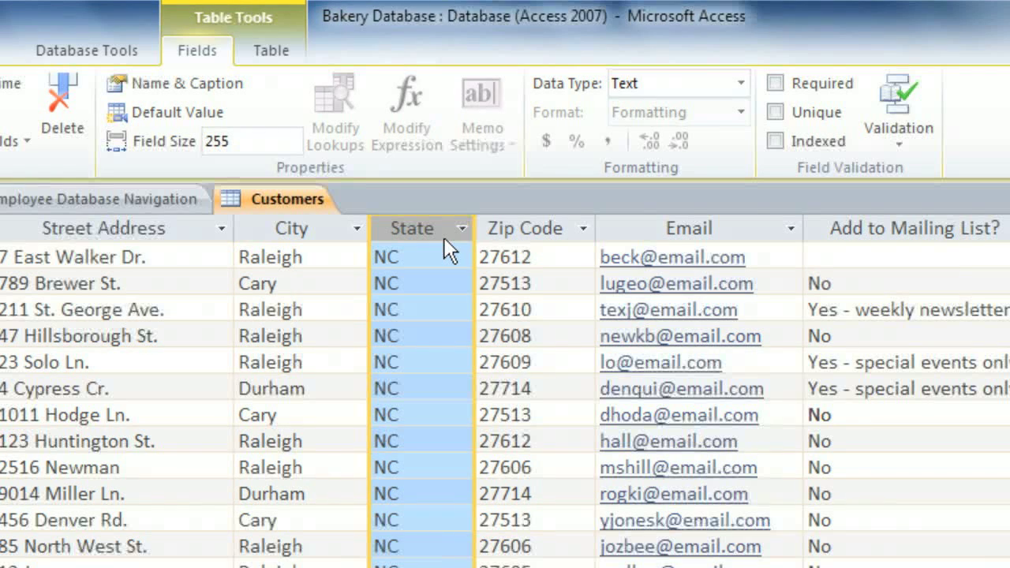
pyautogui.click(273, 146)
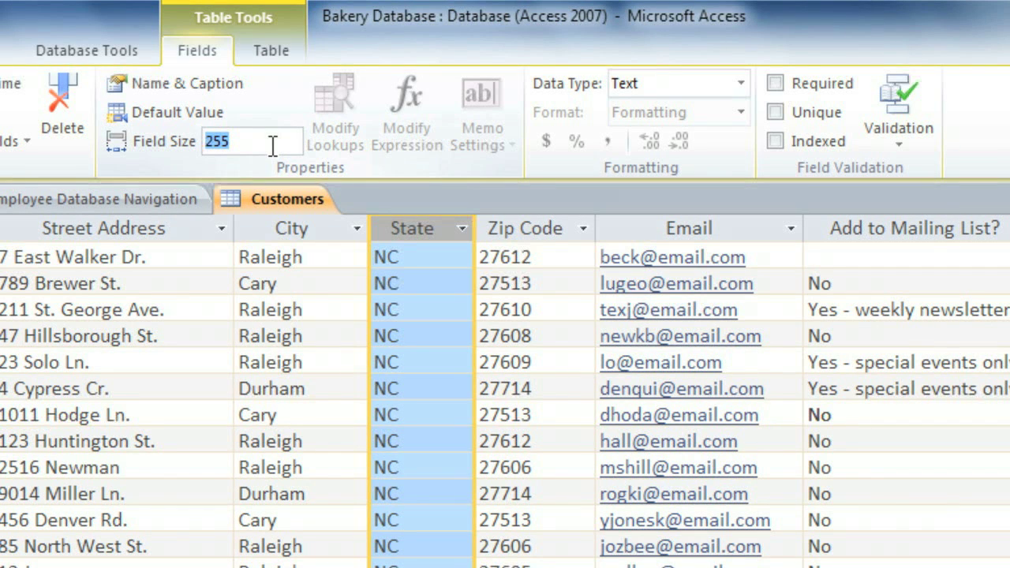
pyautogui.write('2')
pyautogui.click(399, 273)
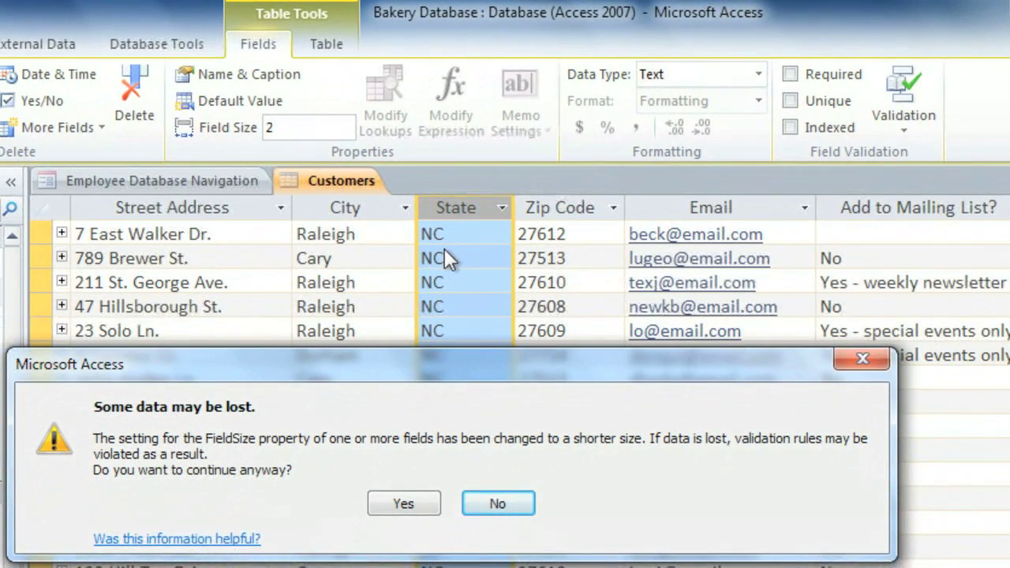
pyautogui.click(417, 505)
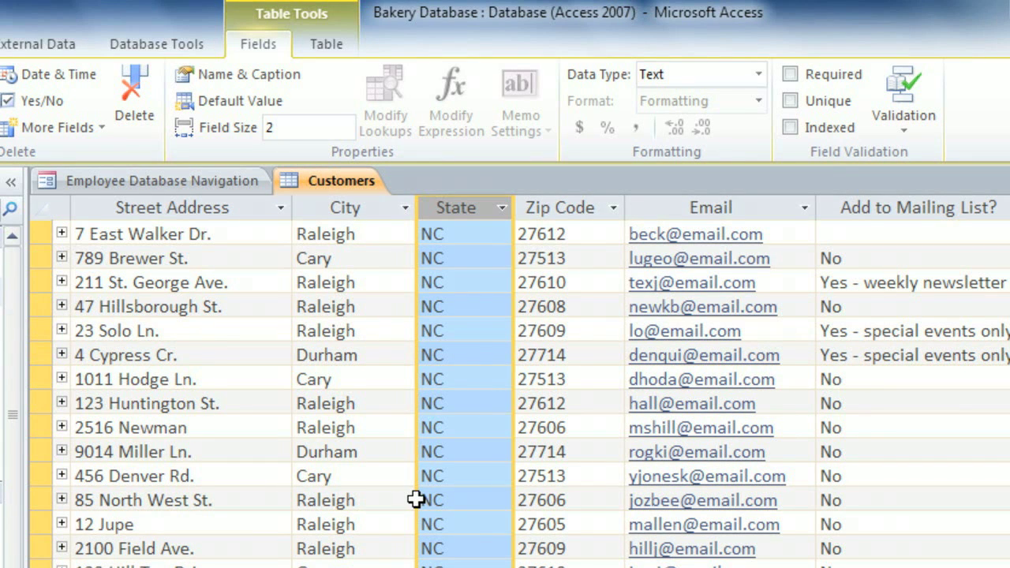
# Step: Give State the validation rule "AL" Or "AK" Or "AZ" Or … through "WY"
pyautogui.click(898, 133)
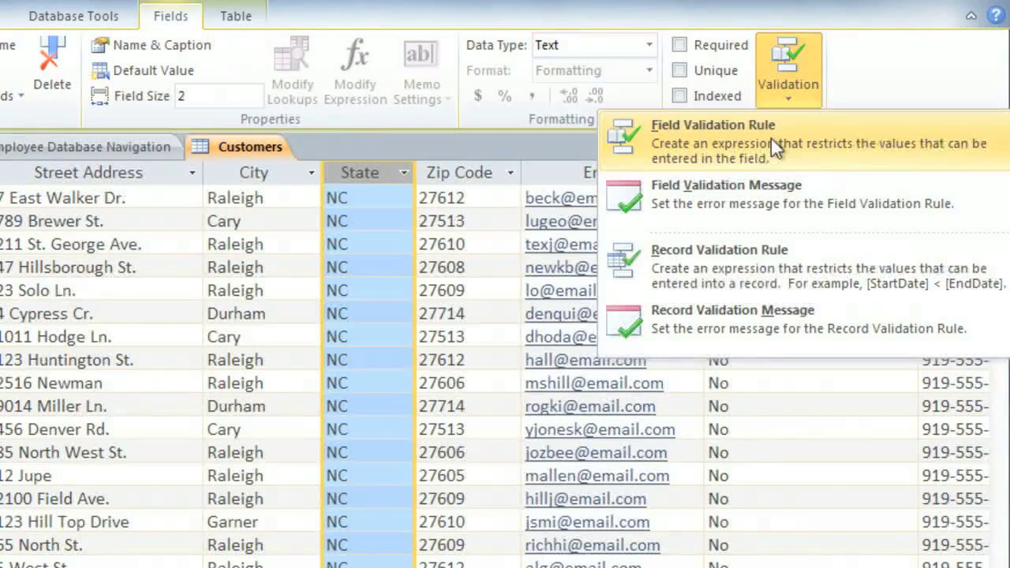
pyautogui.click(771, 138)
pyautogui.write('"')
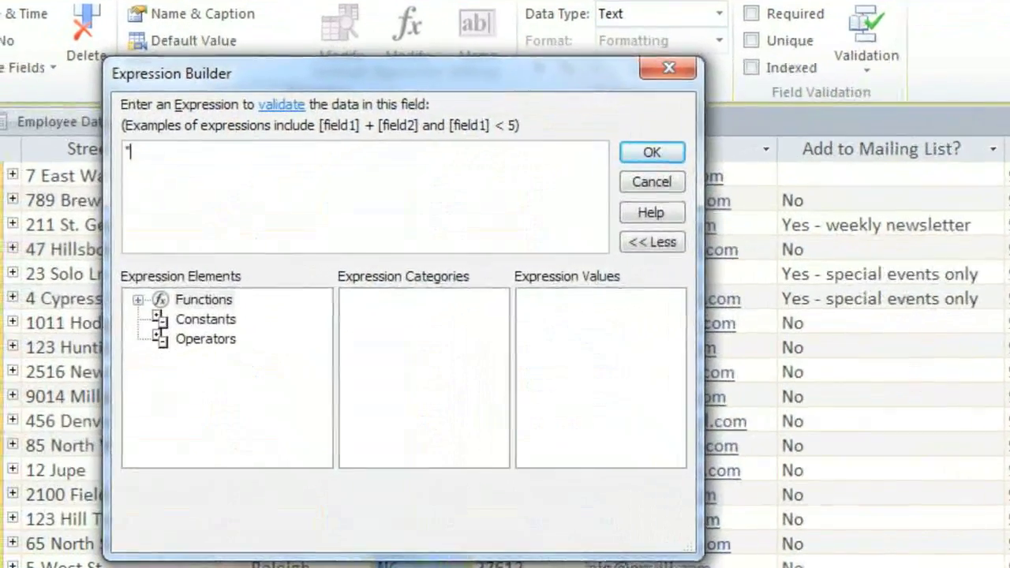
pyautogui.write('AL" O')
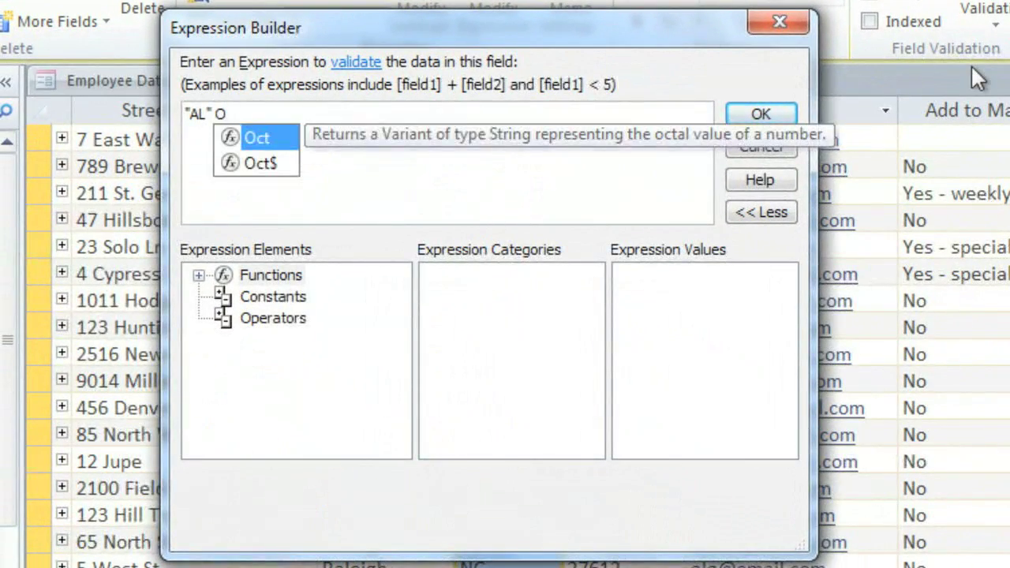
pyautogui.write('r "AK" ')
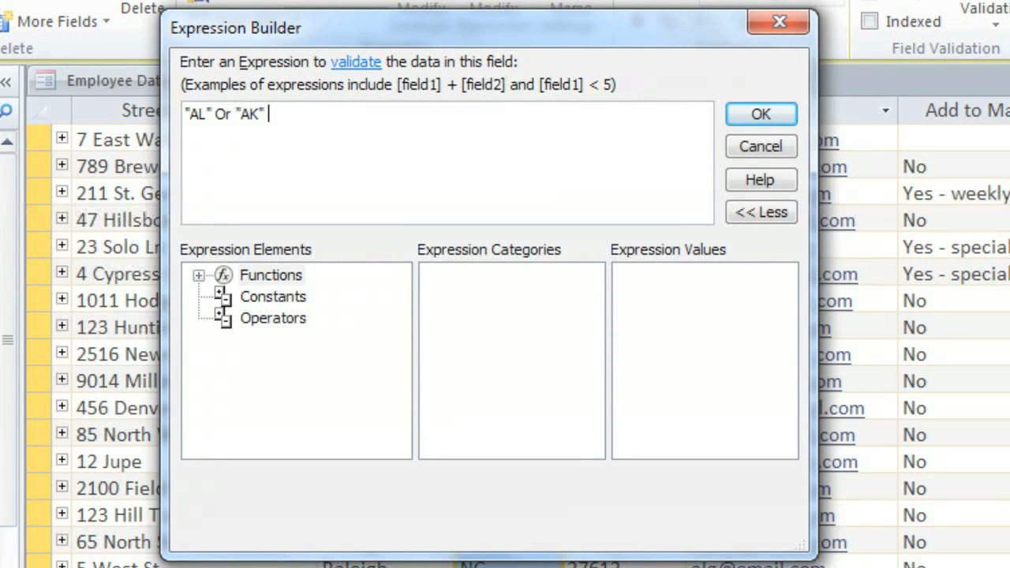
pyautogui.write('Or "AZ" ')
pyautogui.write('Or')
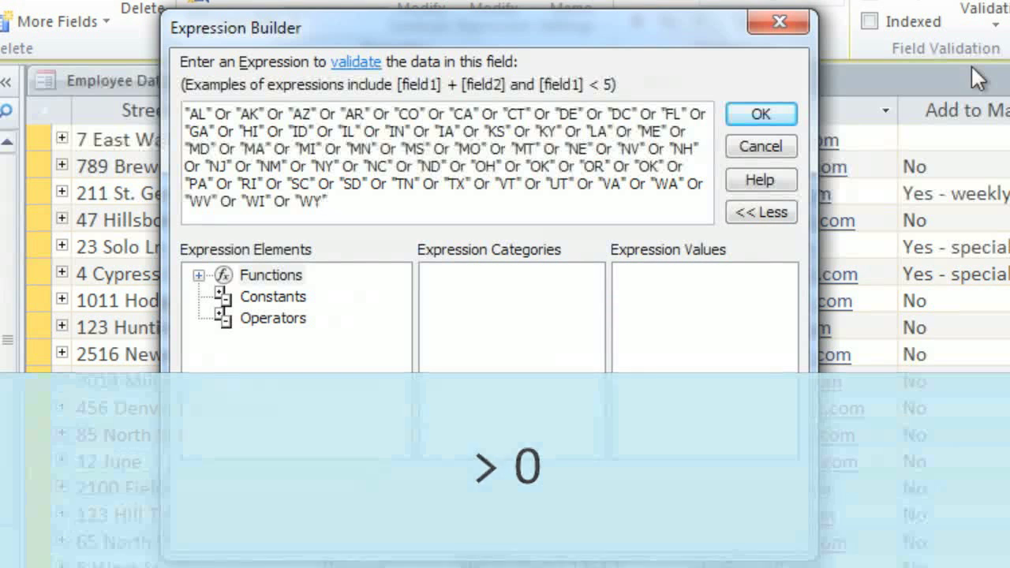
pyautogui.click(761, 114)
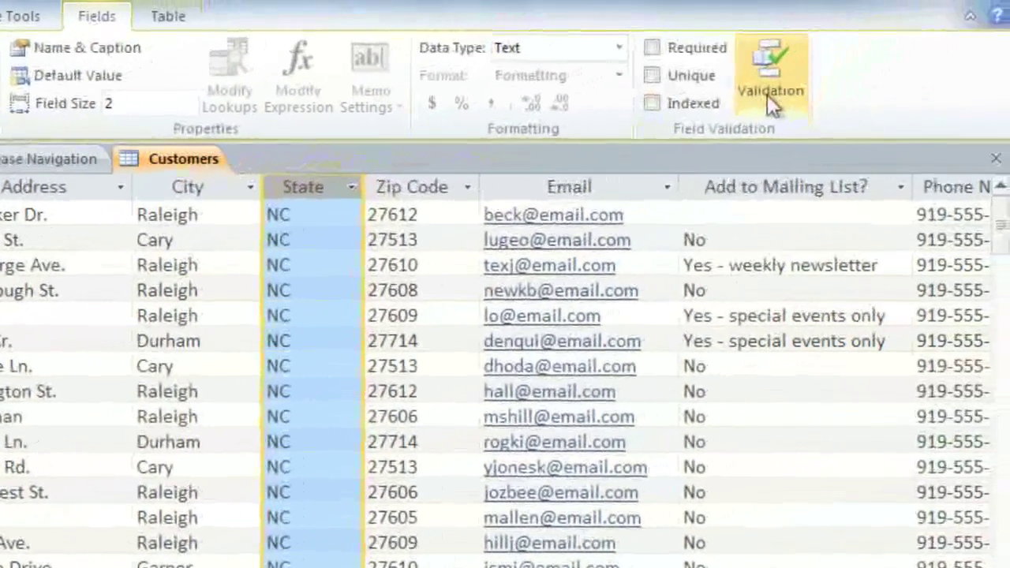
# Step: Set the State validation message to 'Must be a US State. Enter the 2-letter postal abbreviation only.'
pyautogui.click(767, 94)
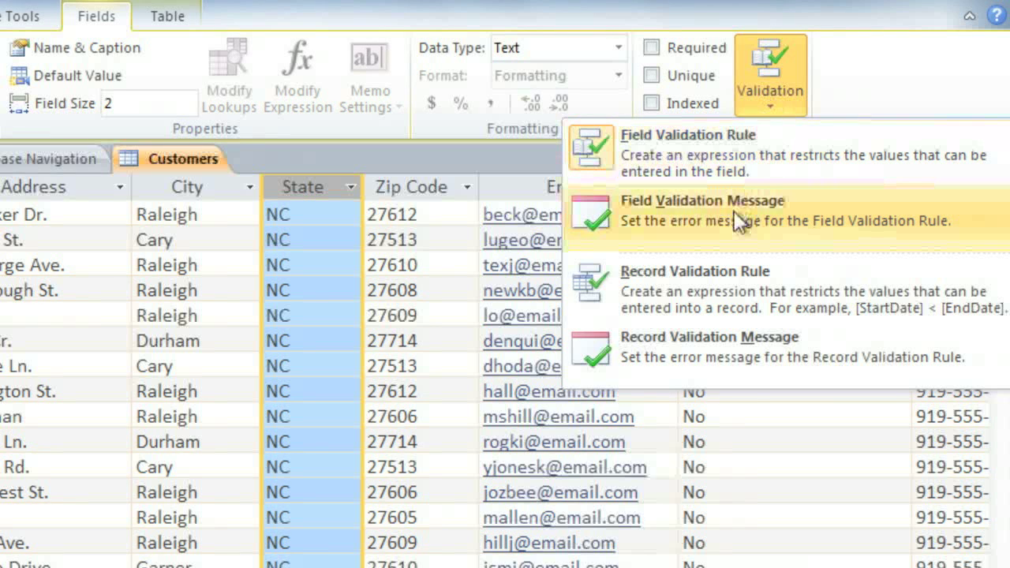
pyautogui.click(733, 211)
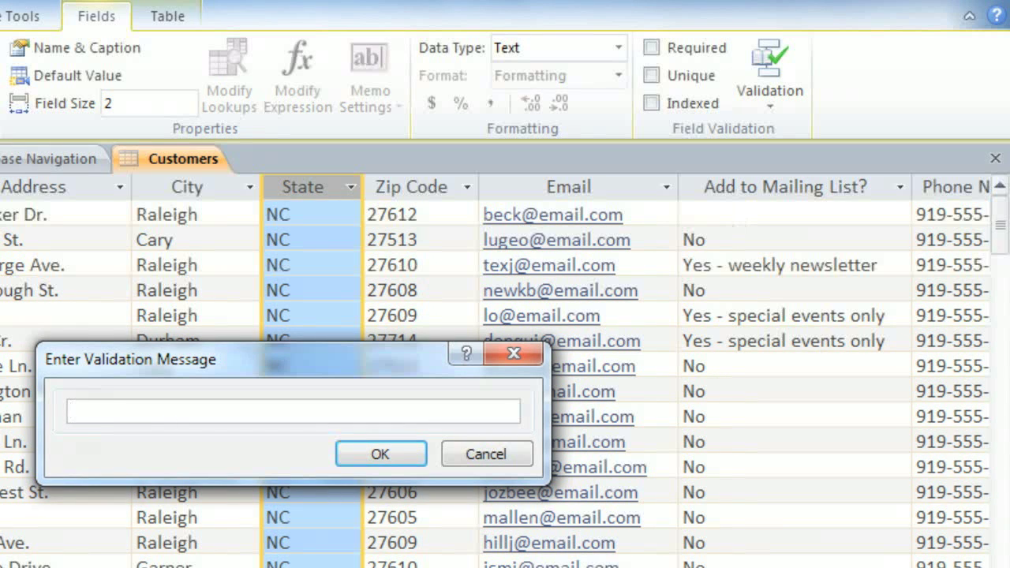
pyautogui.write('Must be a U')
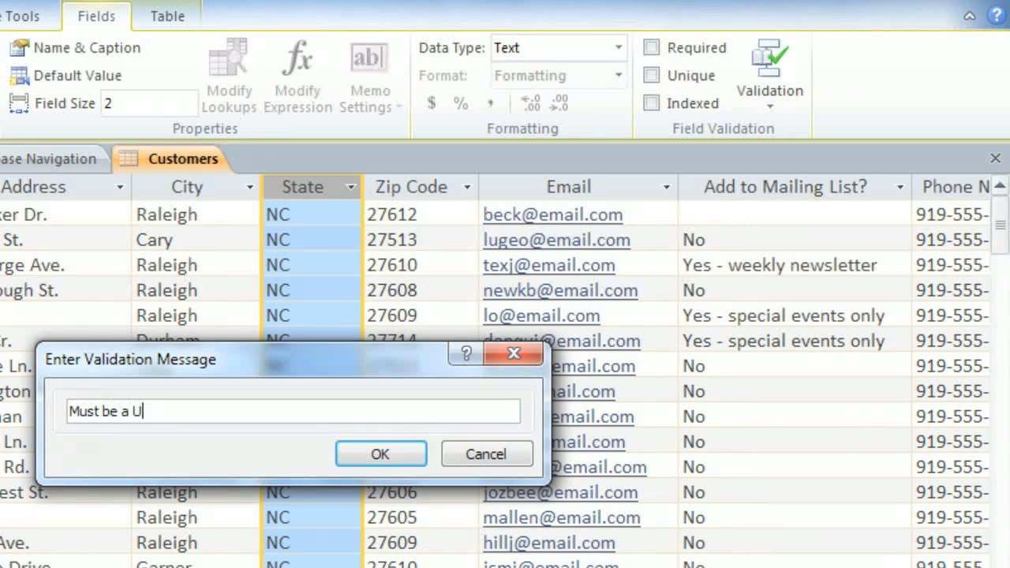
pyautogui.write('S State. En')
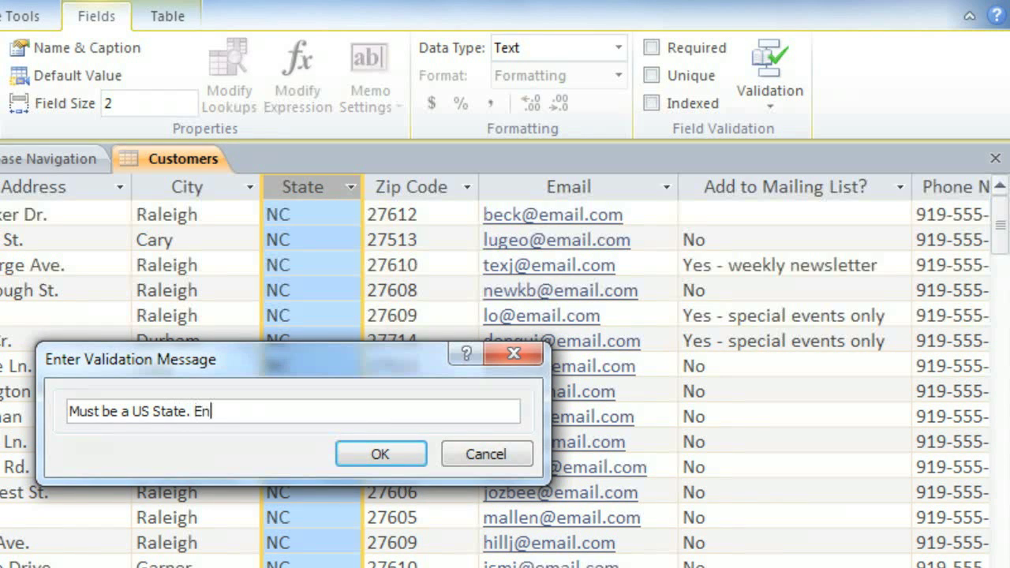
pyautogui.write('ter the 2-let')
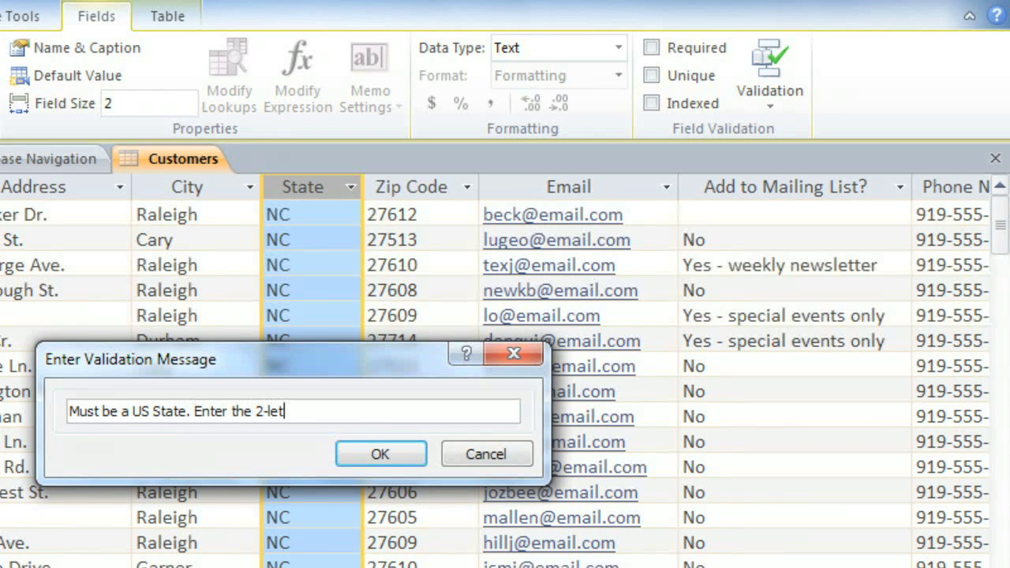
pyautogui.write('ter postal abb')
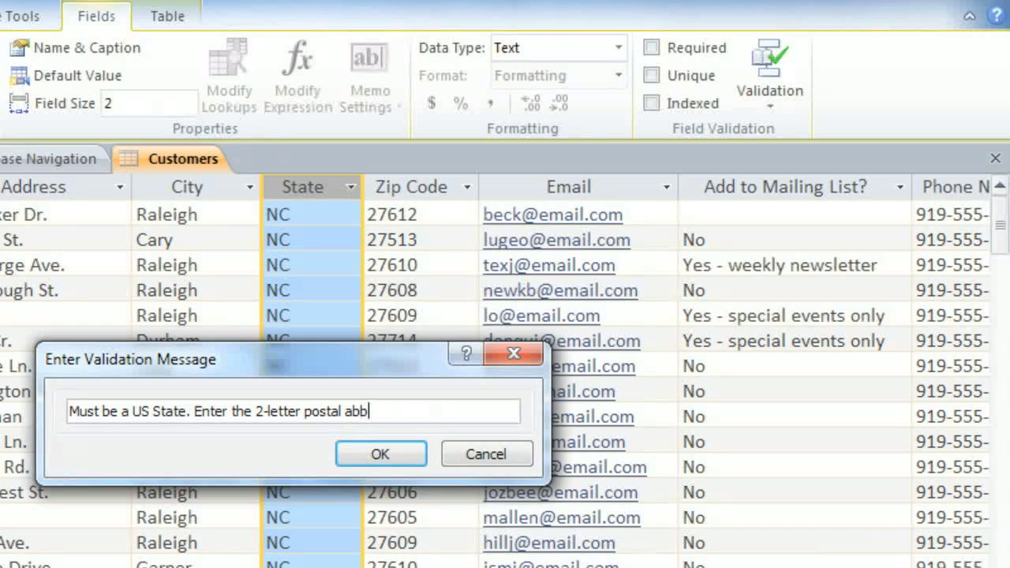
pyautogui.write('reviation only.')
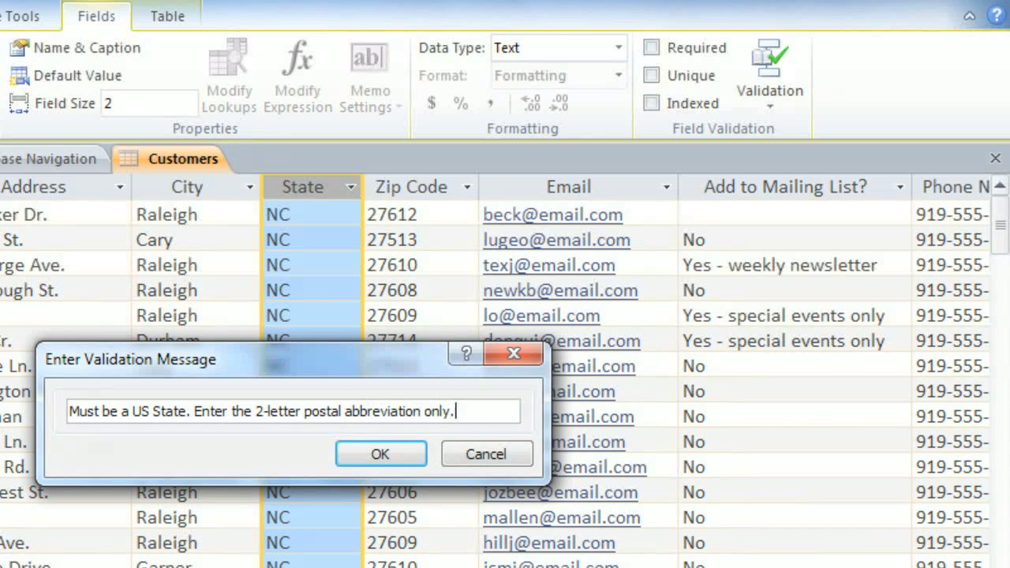
pyautogui.press('Return')
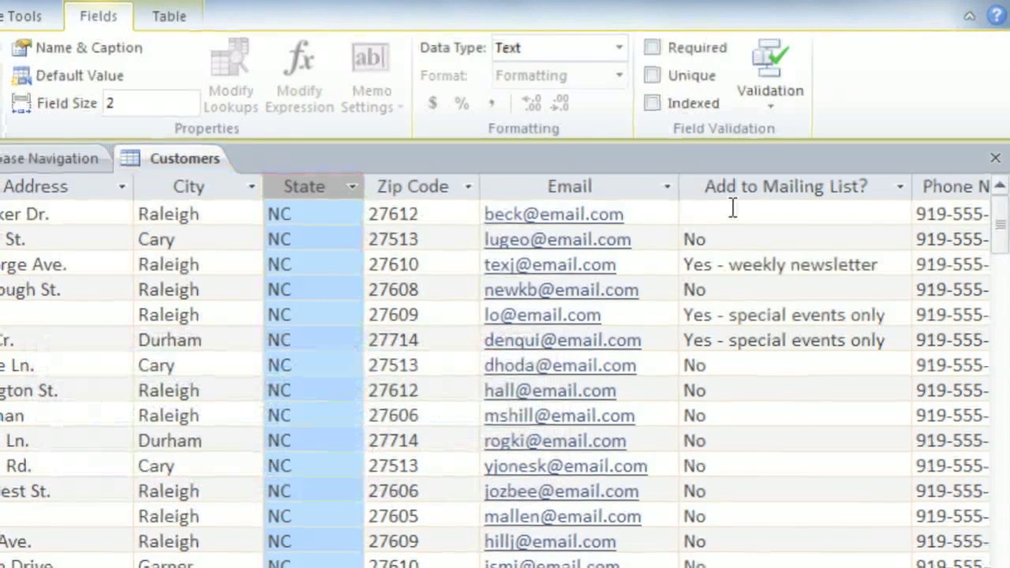